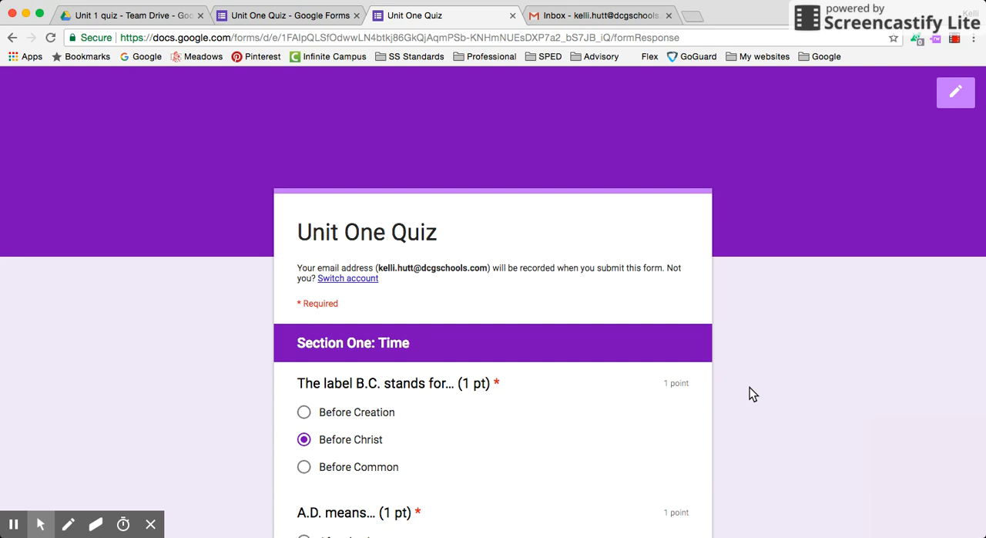
Step: Review the answers selected in Section One: Time and continue to Section Two of the quiz
scroll(749, 387, "down", 3)
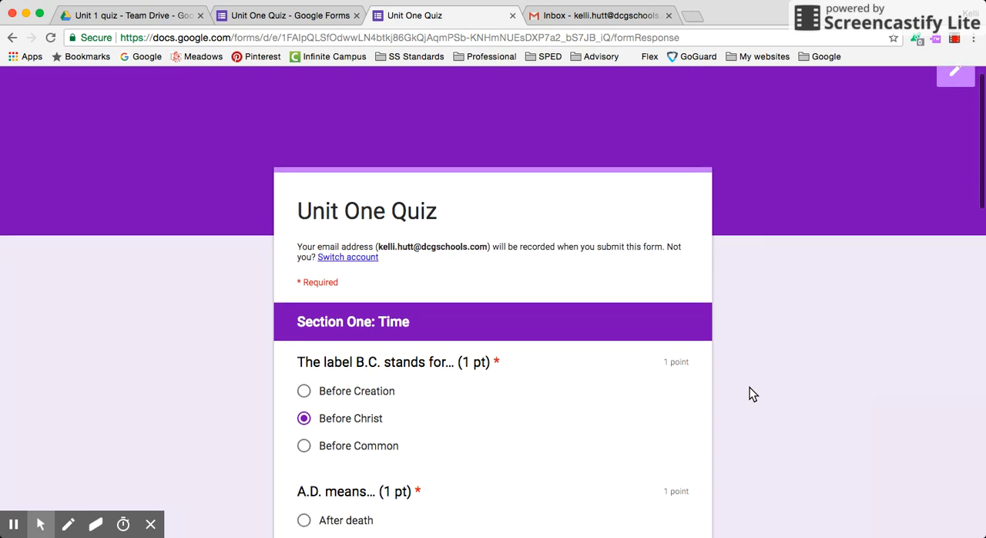
scroll(751, 392, "down", 15)
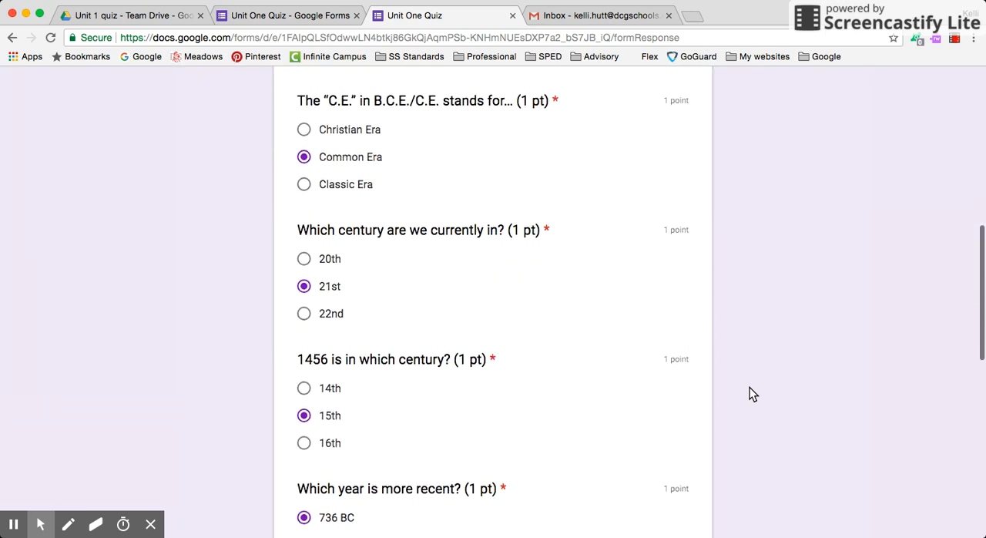
scroll(749, 387, "down", 3)
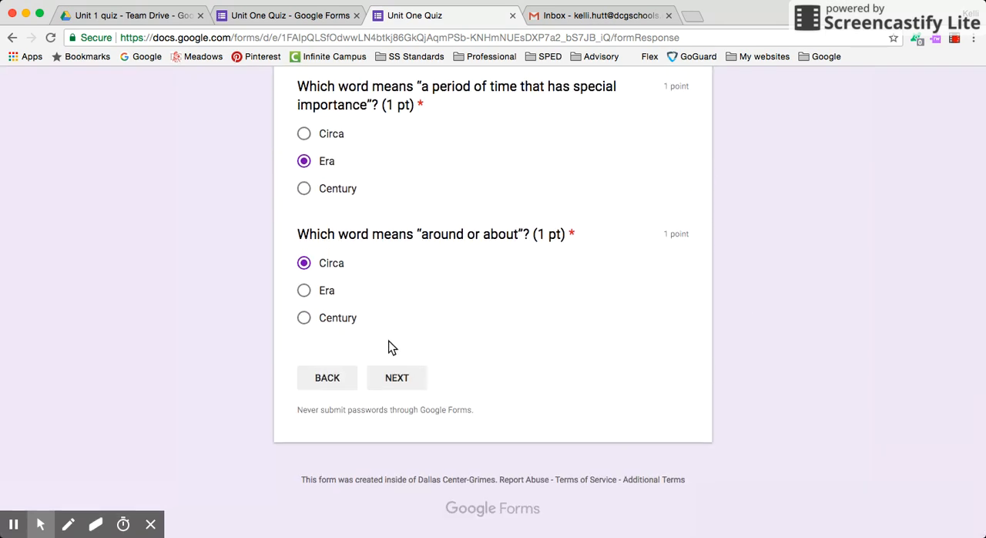
scroll(524, 353, "up", 5)
scroll(524, 353, "down", 5)
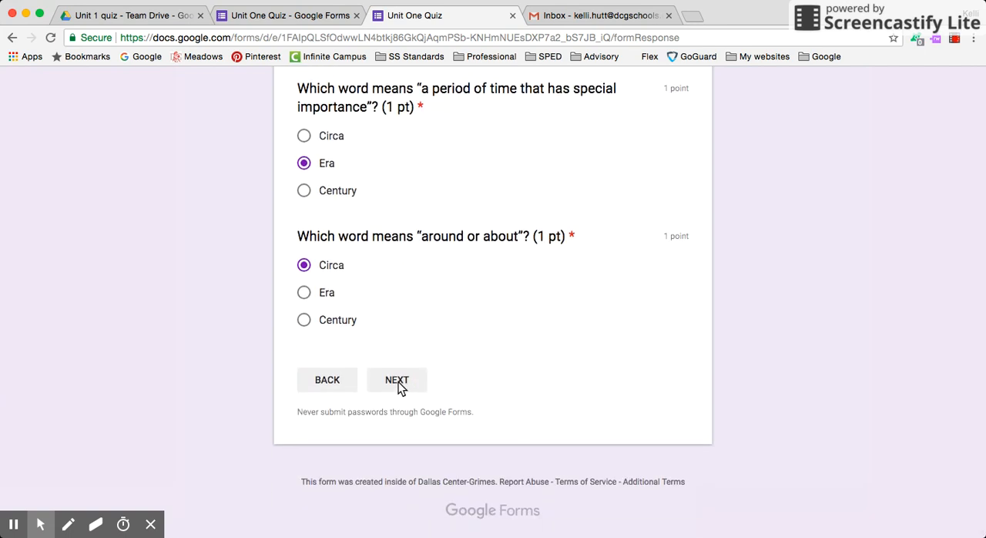
left_click(399, 381)
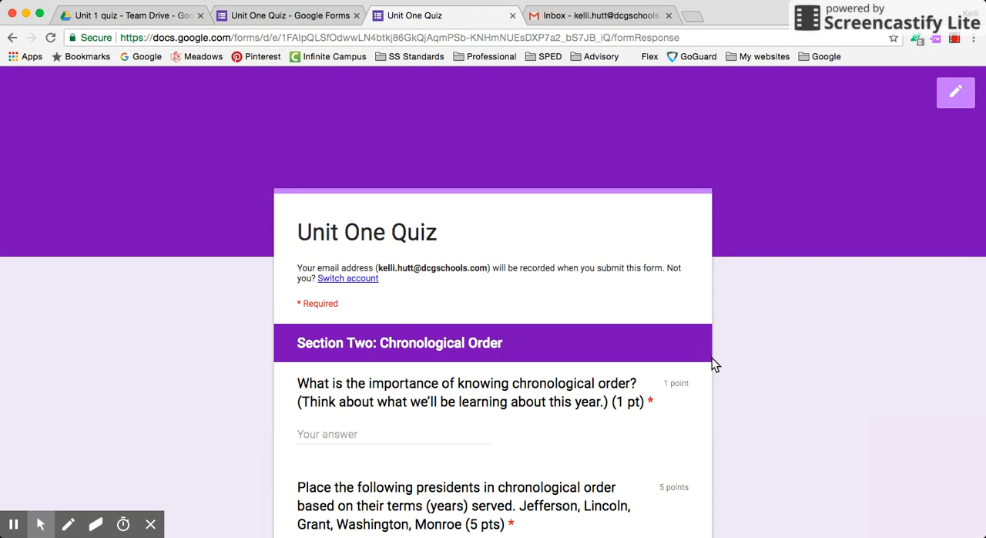
Step: Answer the question about the importance of knowing chronological order with "IDK"
scroll(711, 357, "down", 2)
left_click(437, 326)
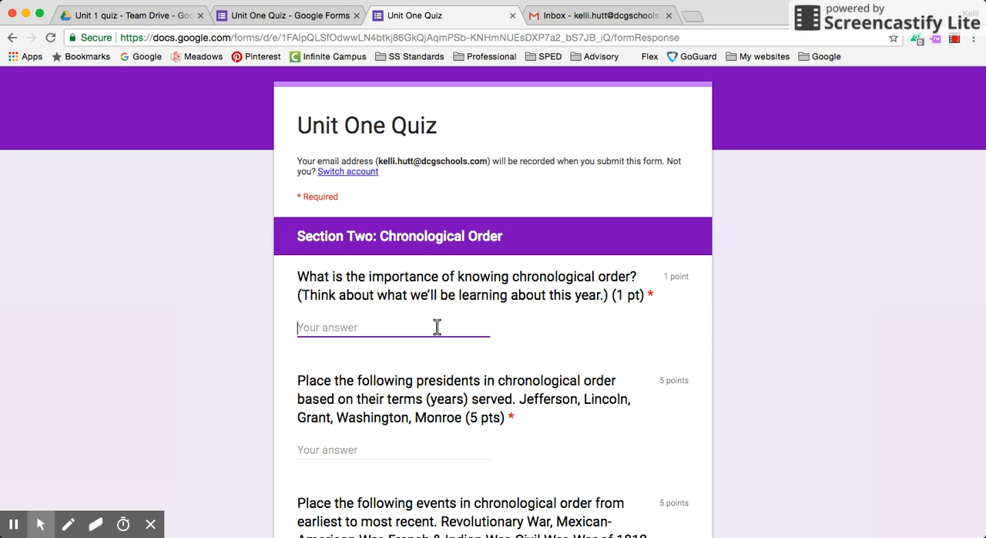
type("IDK")
Step: Answer the presidents ordering question with "Jefferson, Washington, Monroe, Lincoln, Grant"
scroll(200, 365, "down", 1)
scroll(200, 365, "down", 2)
left_click(338, 290)
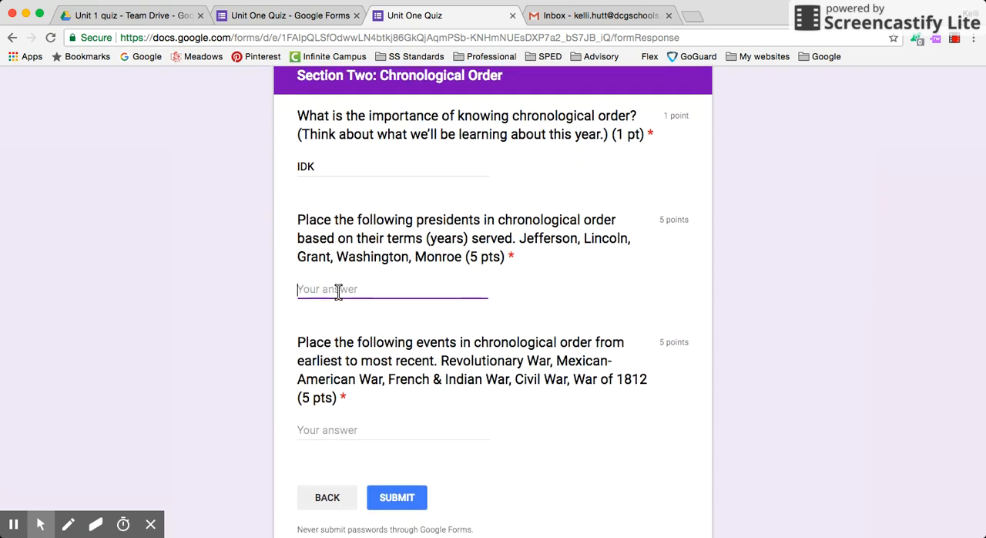
type("Jefferson, Washington, M")
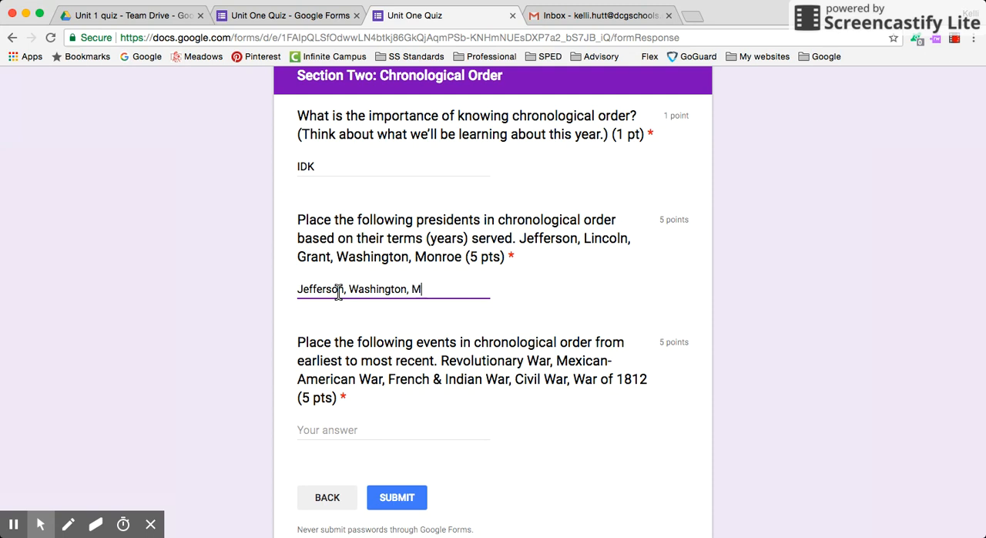
type("onroe, Lincoln, Grant")
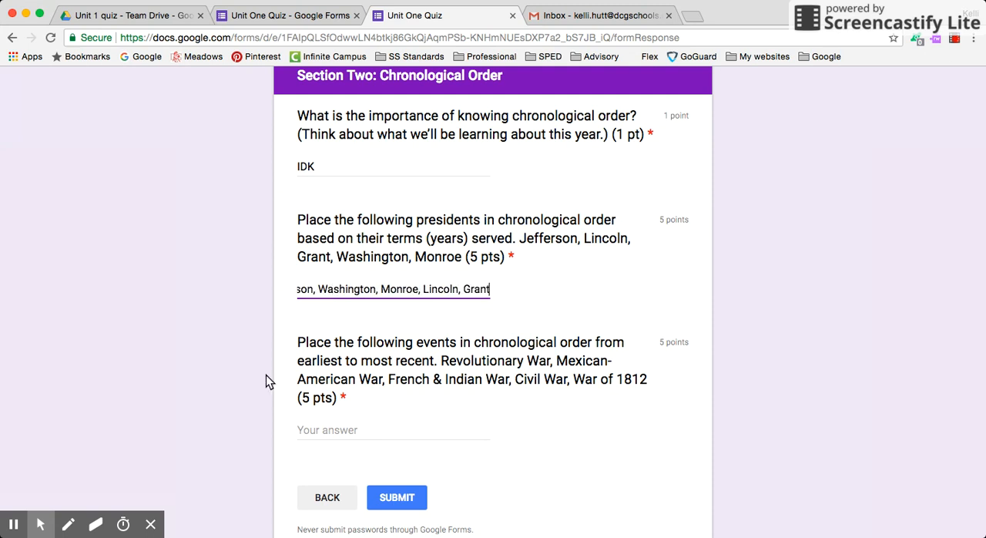
Step: Answer the events ordering question with "FI War, Revolution, Mex-Am, War of 1812, Civil War" and submit the quiz
left_click(342, 429)
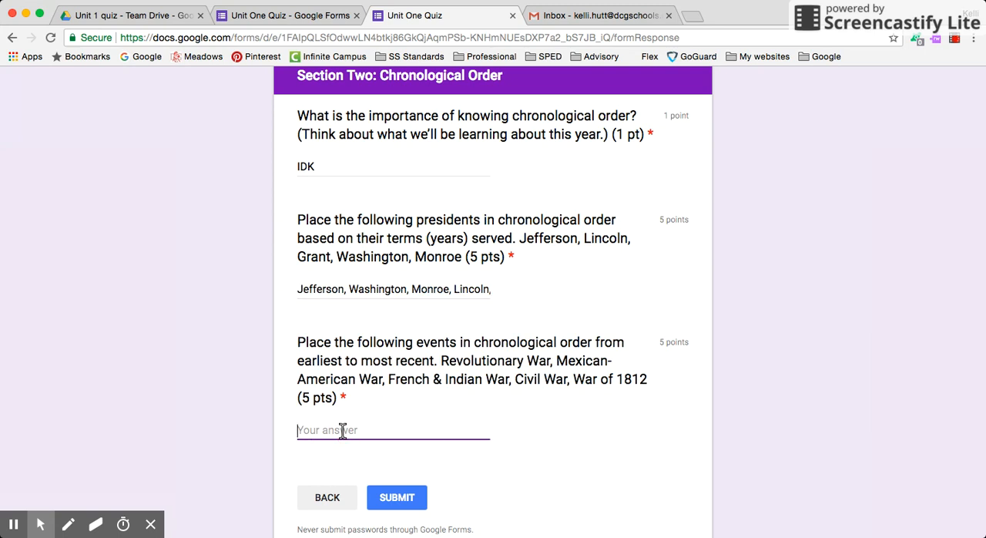
type("FI War, Revolution, Mex-Am")
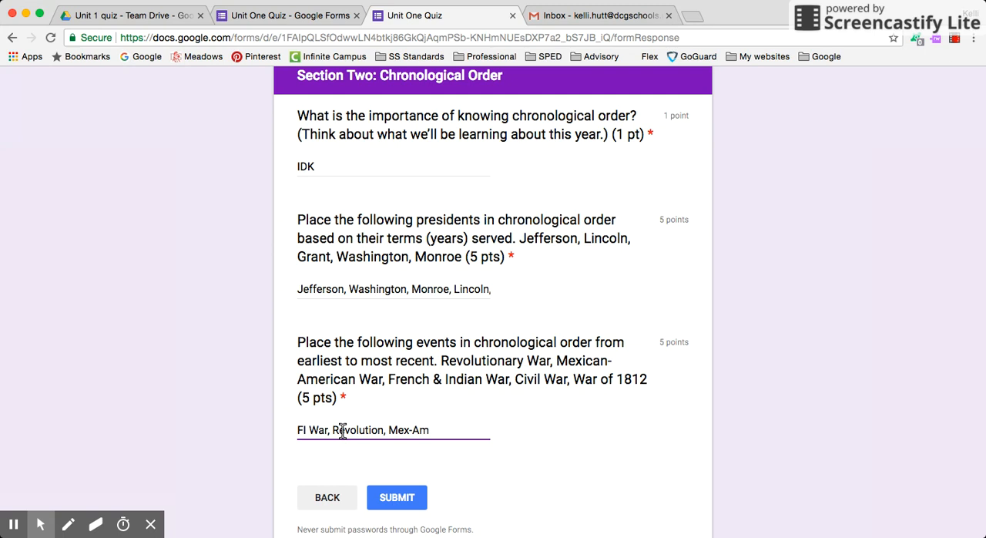
type(", War of 1812, Civil")
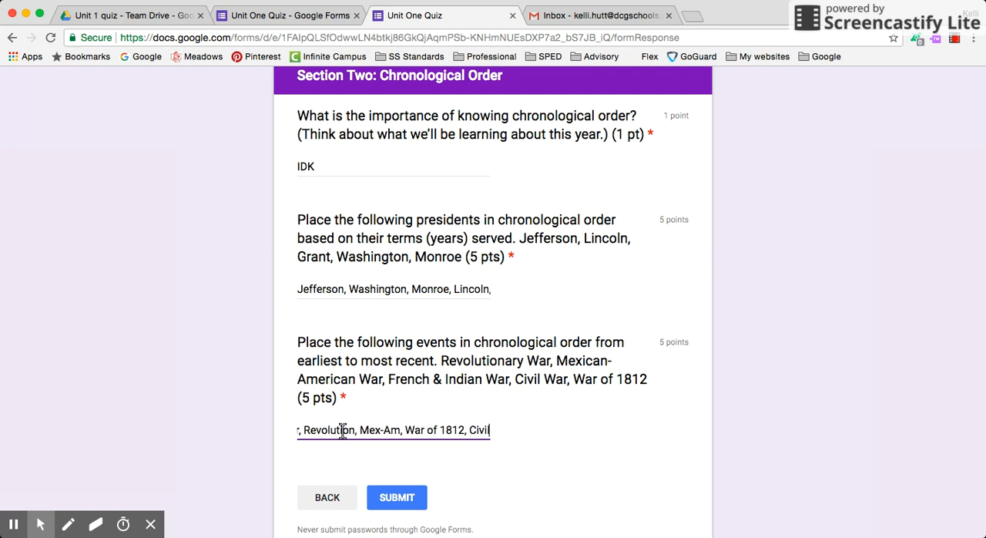
type(" War")
scroll(655, 455, "down", 3)
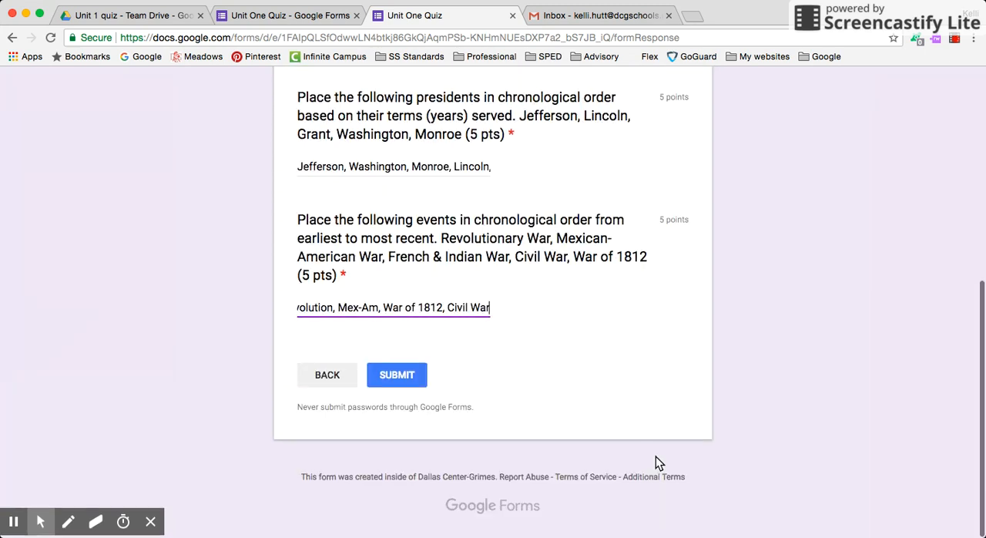
left_click(392, 380)
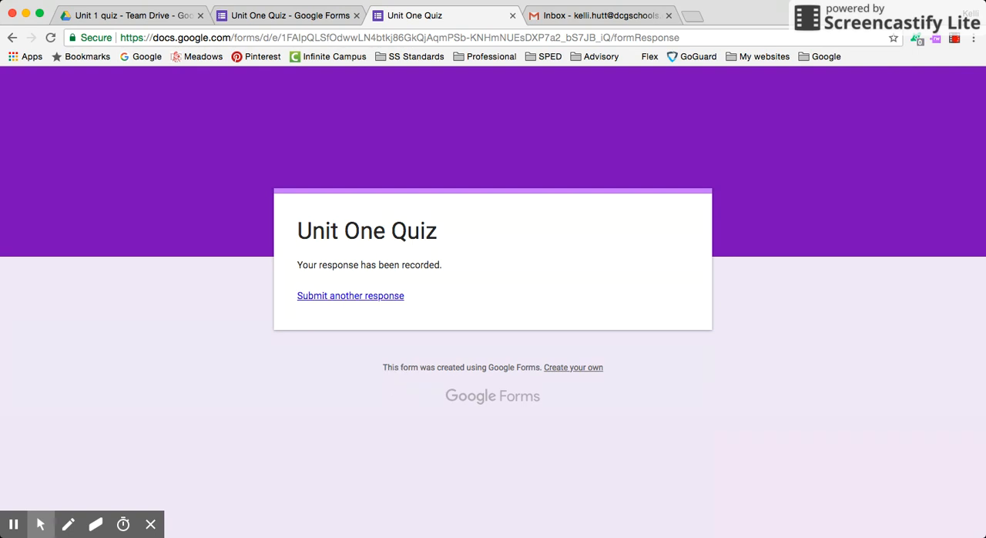
Step: Open the responses in the quiz's editing form and review the summary insights and the first Section One question charts
left_click(287, 23)
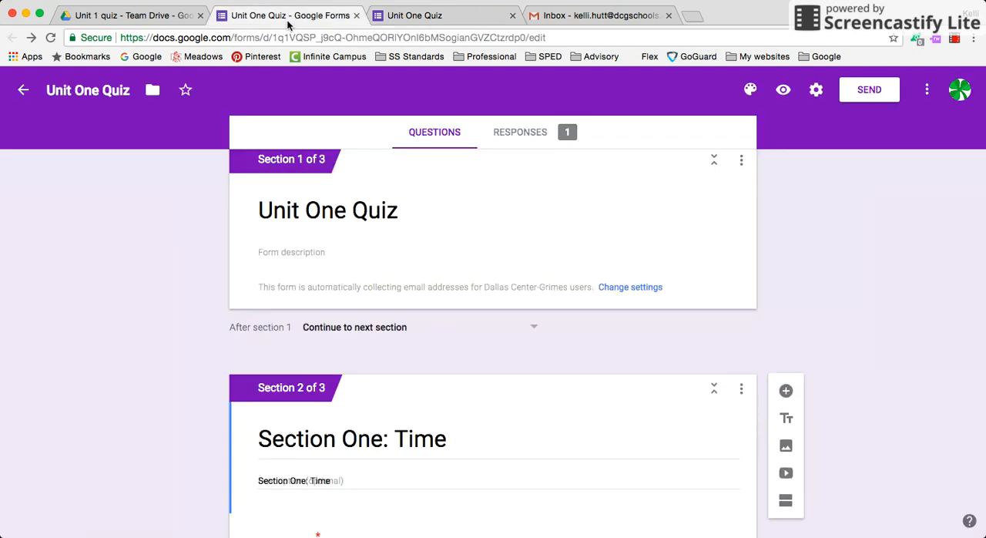
scroll(171, 266, "up", 1)
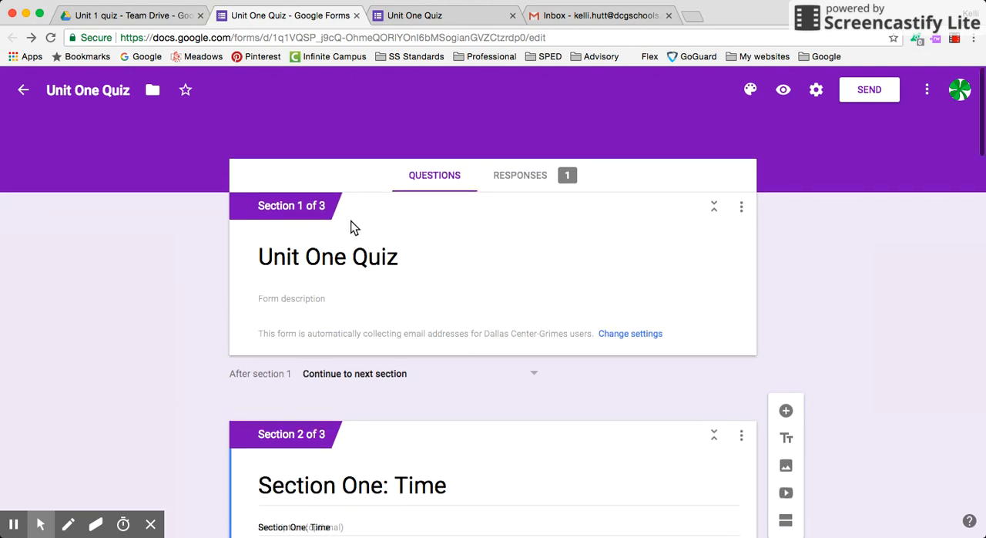
left_click(531, 180)
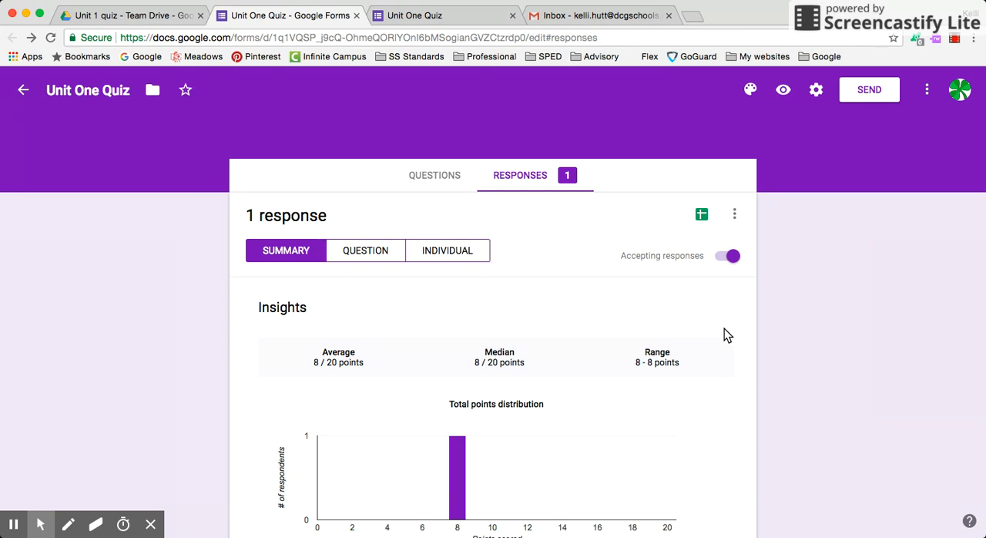
scroll(763, 379, "down", 15)
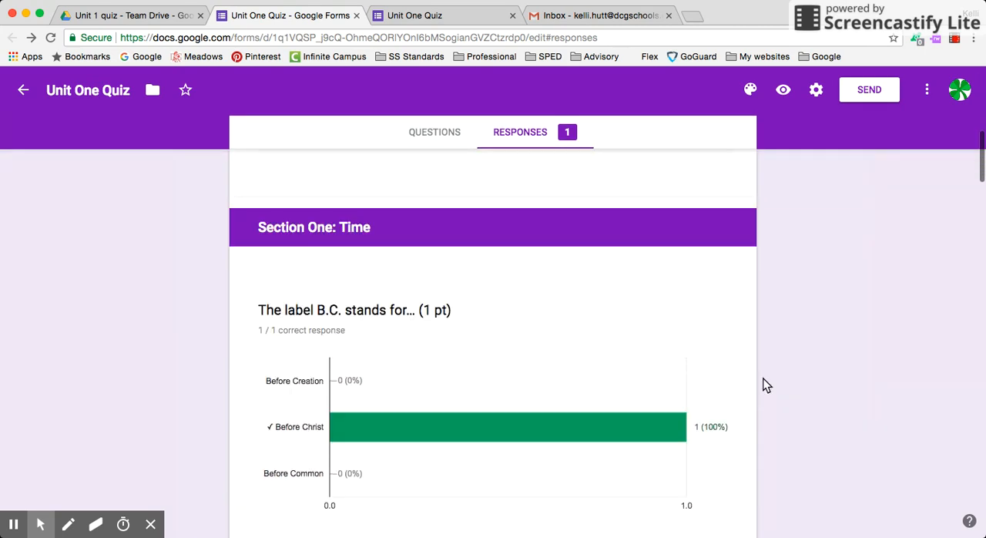
scroll(763, 379, "up", 5)
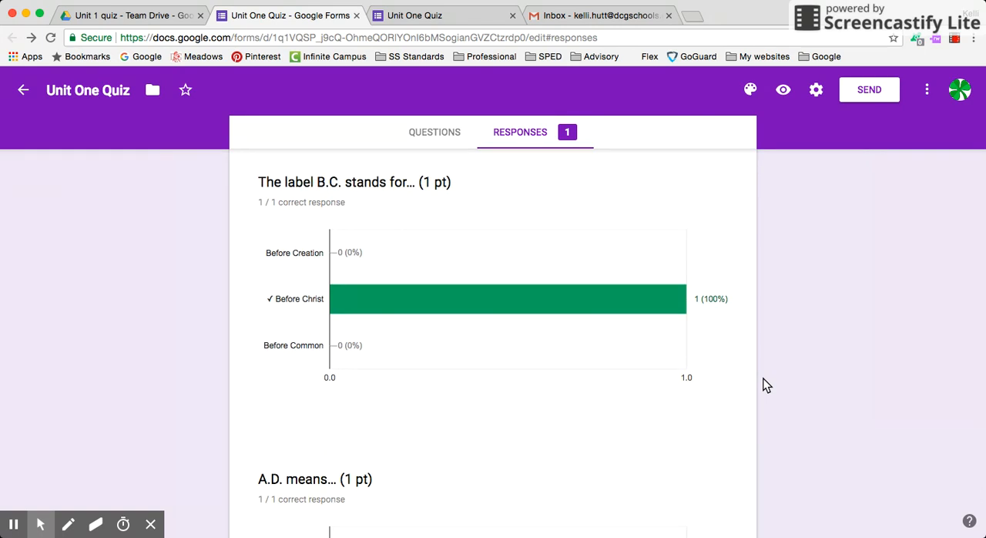
scroll(764, 379, "down", 5)
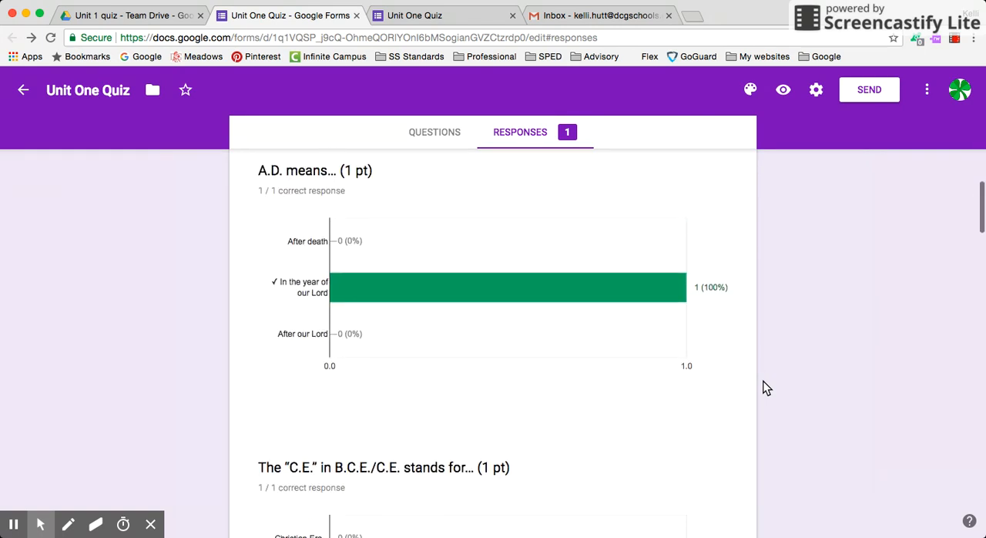
scroll(764, 381, "up", 5)
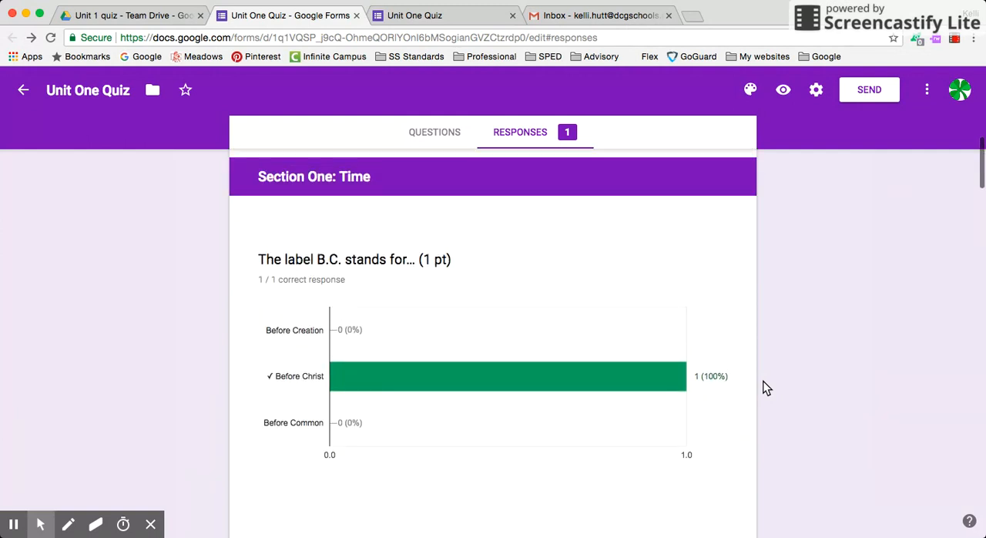
scroll(765, 387, "up", 10)
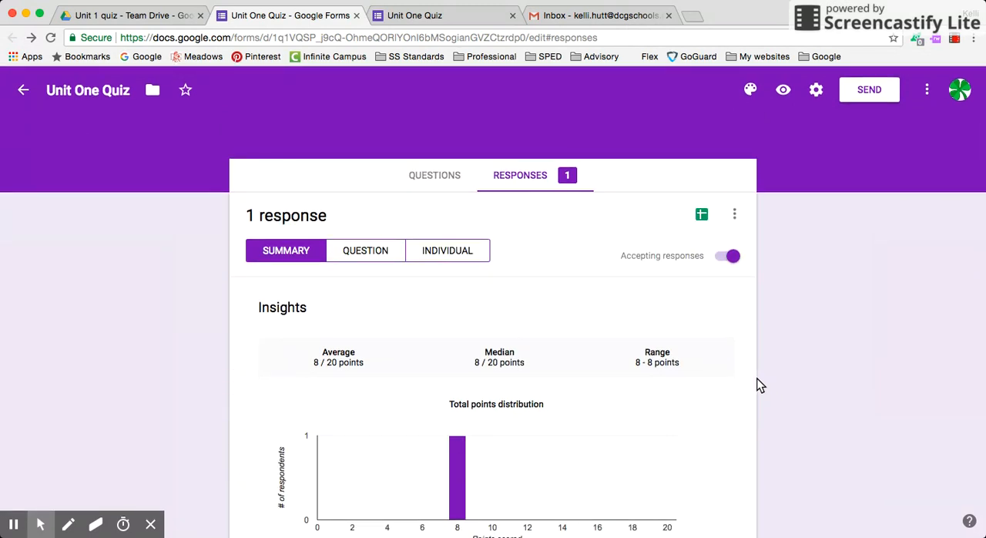
Step: Open the individual response and examine the automatic grading of the Section One: Time questions
left_click(453, 252)
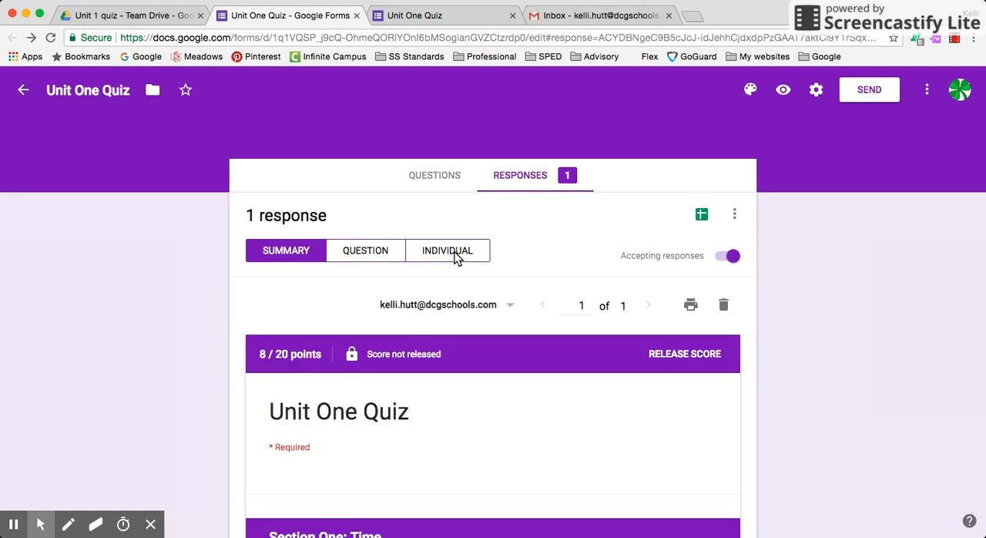
scroll(797, 351, "down", 2)
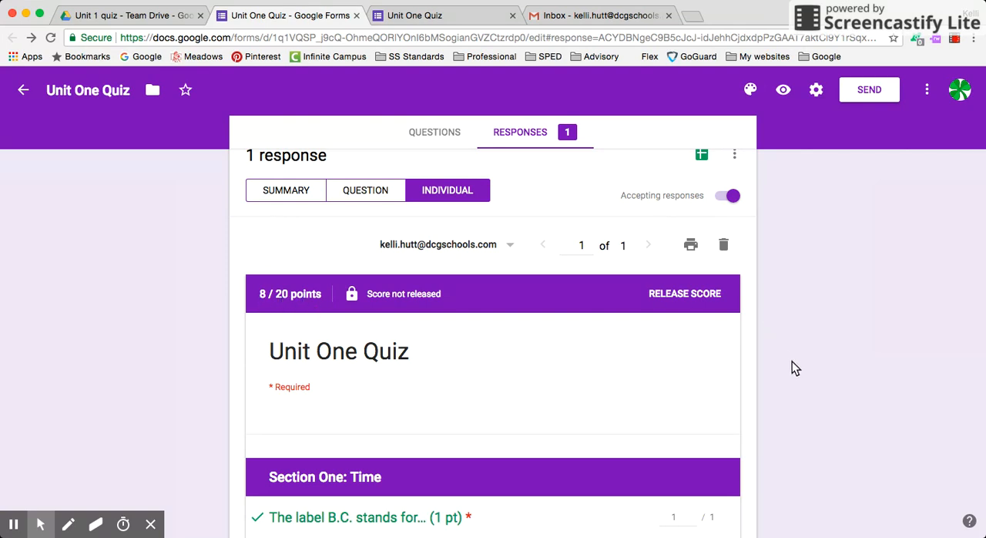
scroll(794, 368, "down", 3)
scroll(795, 368, "down", 2)
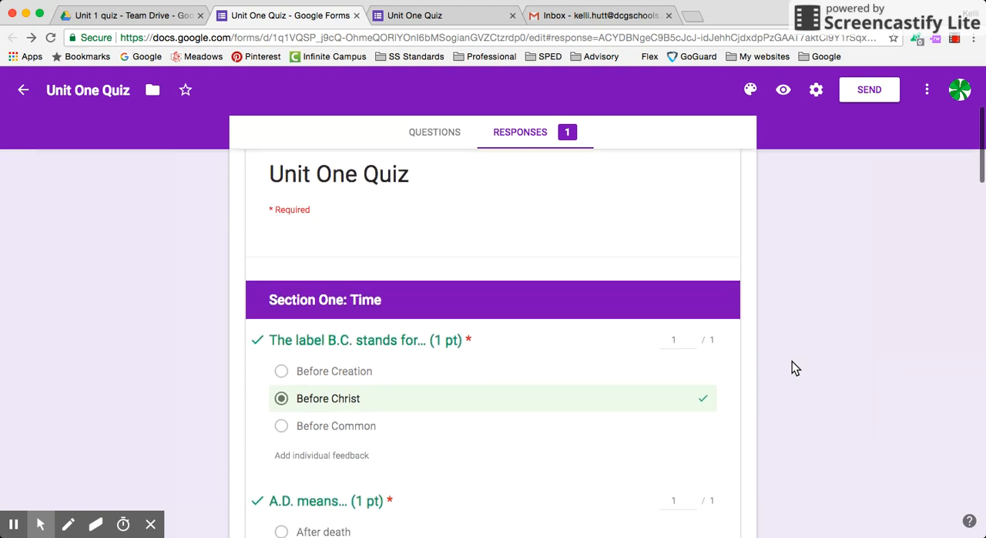
scroll(791, 362, "down", 2)
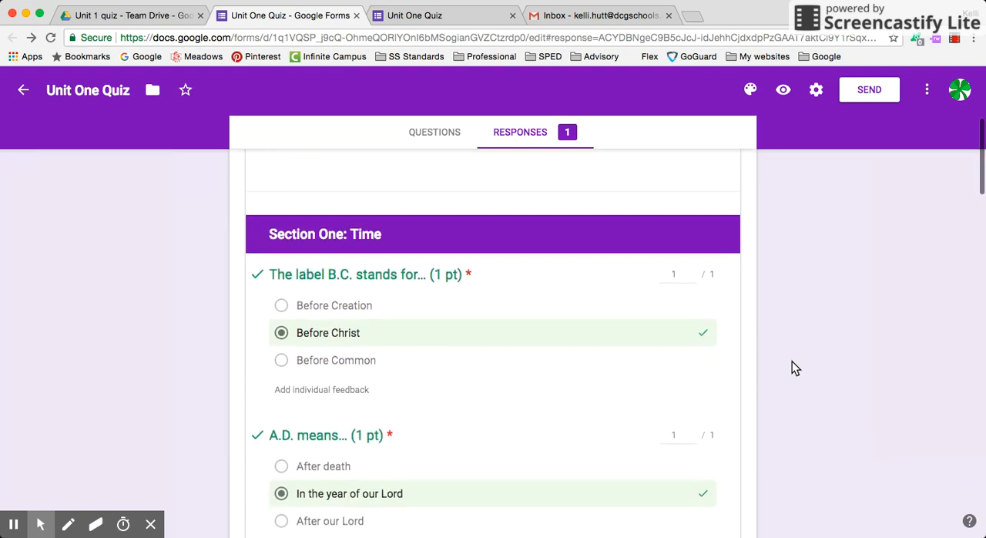
scroll(791, 361, "down", 2)
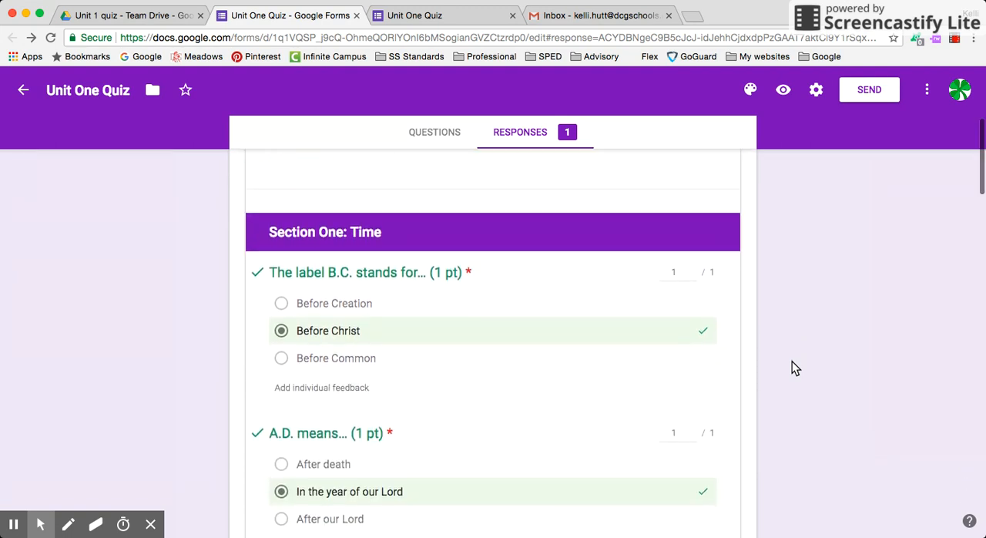
scroll(792, 361, "down", 8)
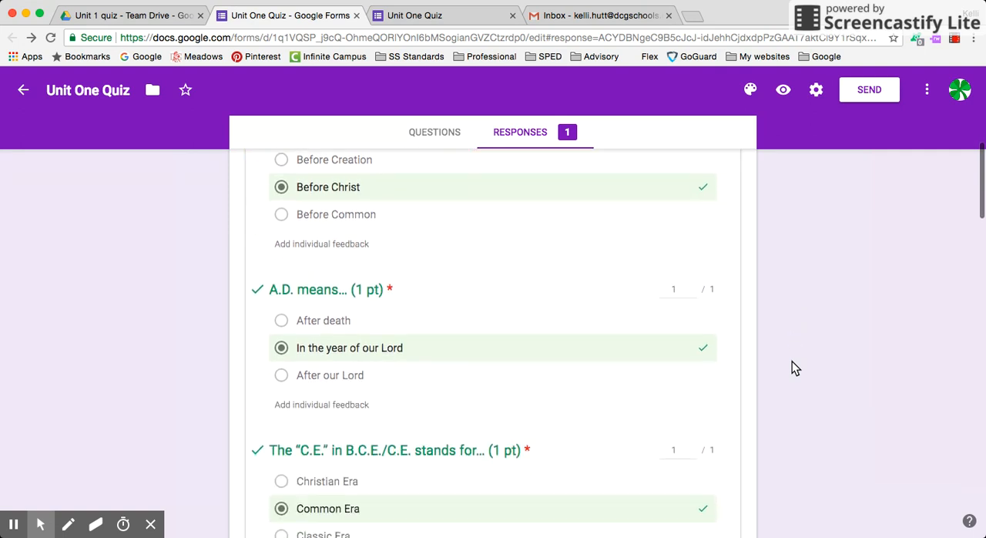
scroll(791, 362, "down", 7)
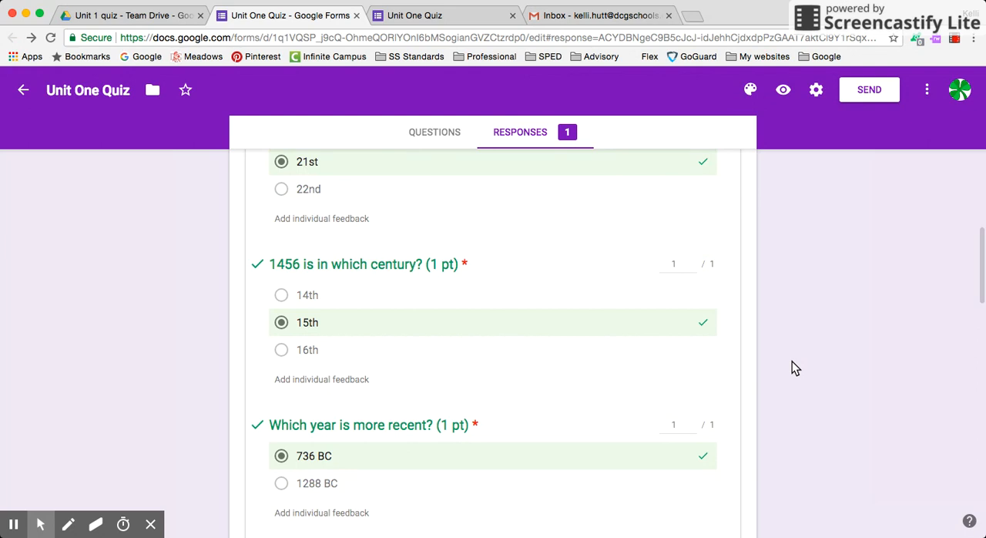
scroll(791, 368, "down", 6)
scroll(795, 369, "down", 2)
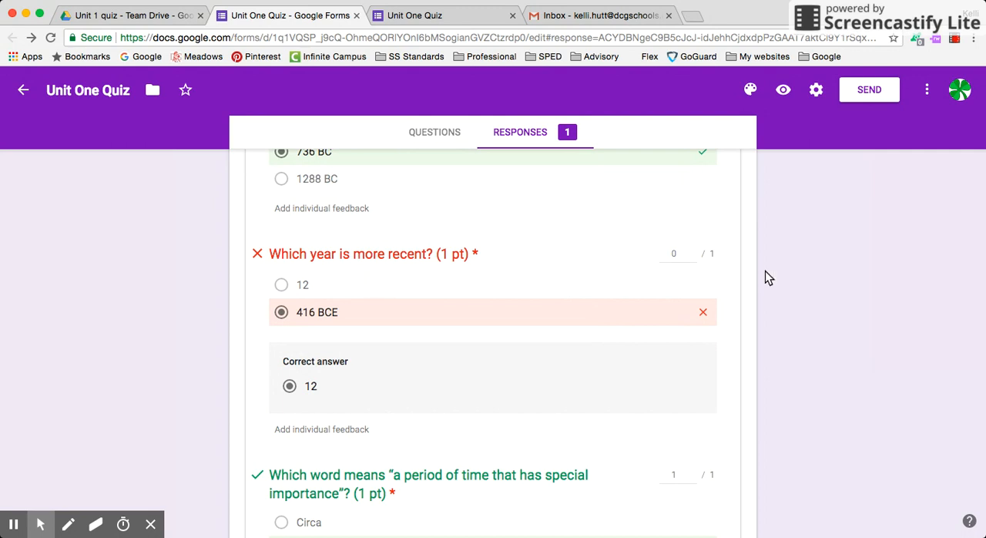
scroll(773, 323, "down", 6)
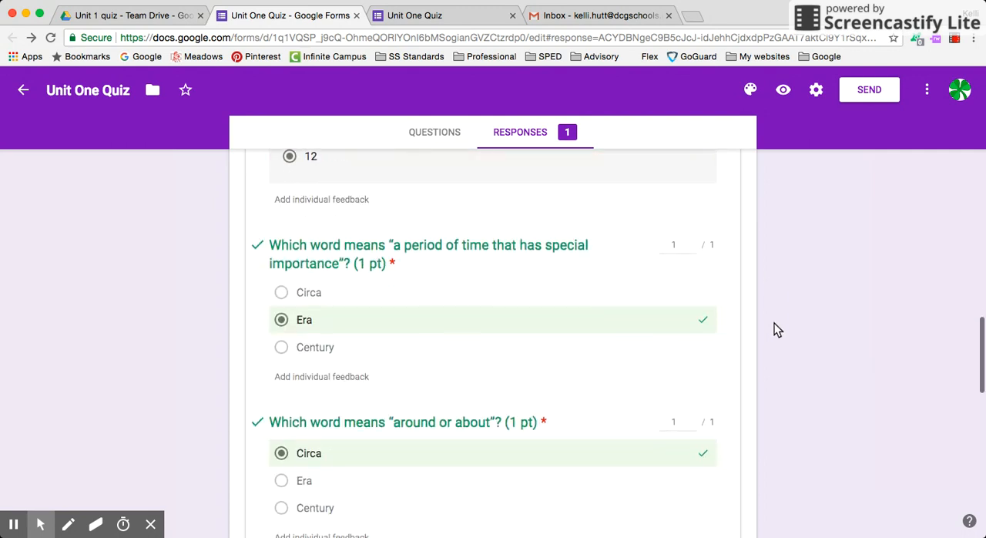
Step: Give the Section Two answer about the importance of chronological order a score of 0 out of 1
scroll(774, 323, "down", 9)
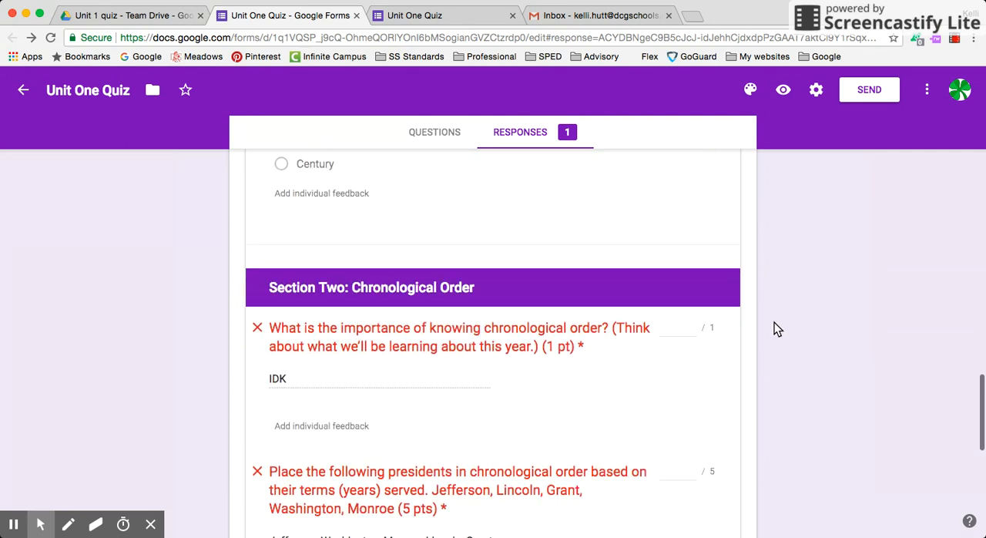
scroll(774, 322, "down", 2)
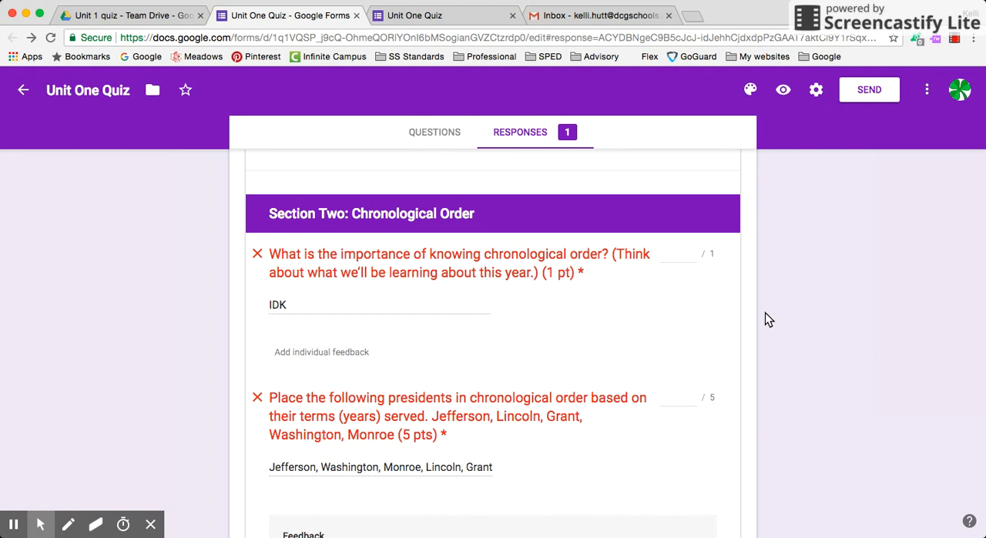
left_click(690, 258)
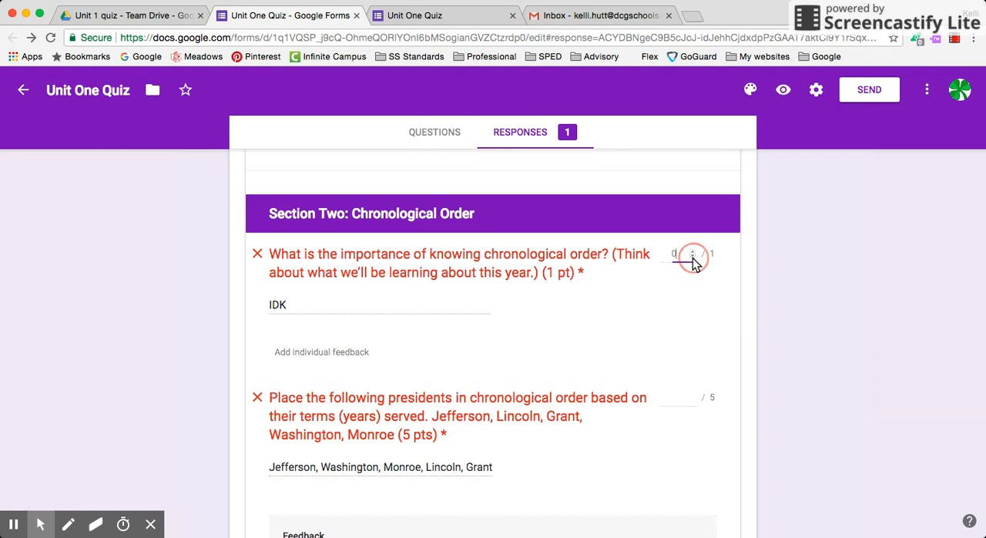
left_click(779, 298)
Step: Give the Section Two answer ordering the presidents chronologically a score of 3 out of 5
scroll(780, 298, "down", 3)
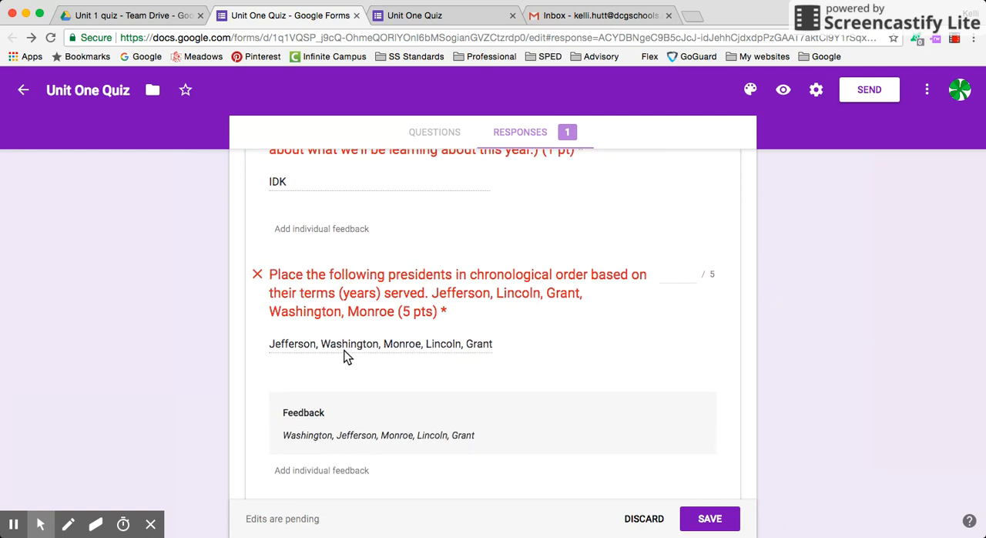
left_click(684, 277)
type("3")
left_click(779, 344)
Step: Give the answer ordering the historical events chronologically a score of 3 out of 5 and save the grading
scroll(683, 359, "down", 5)
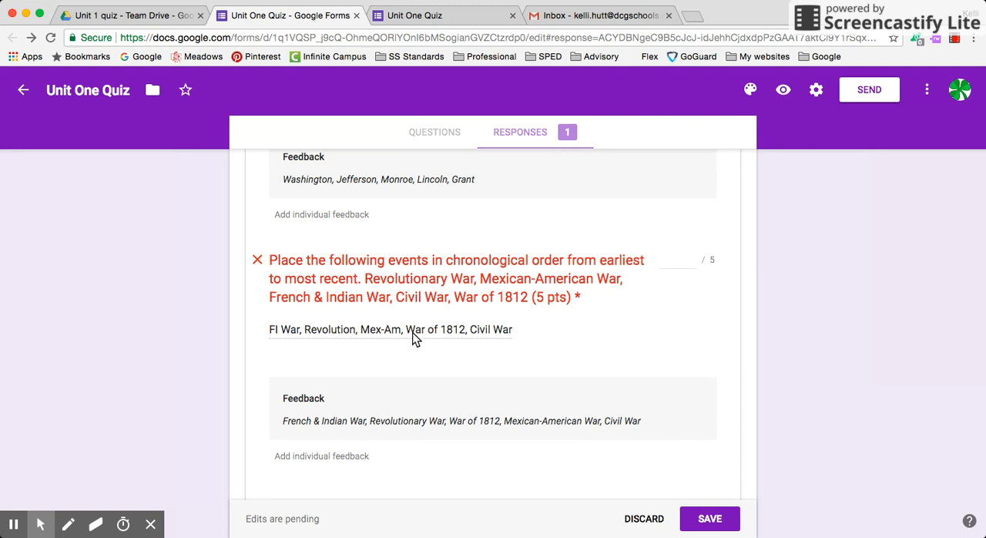
left_click(682, 264)
type("3")
left_click(709, 519)
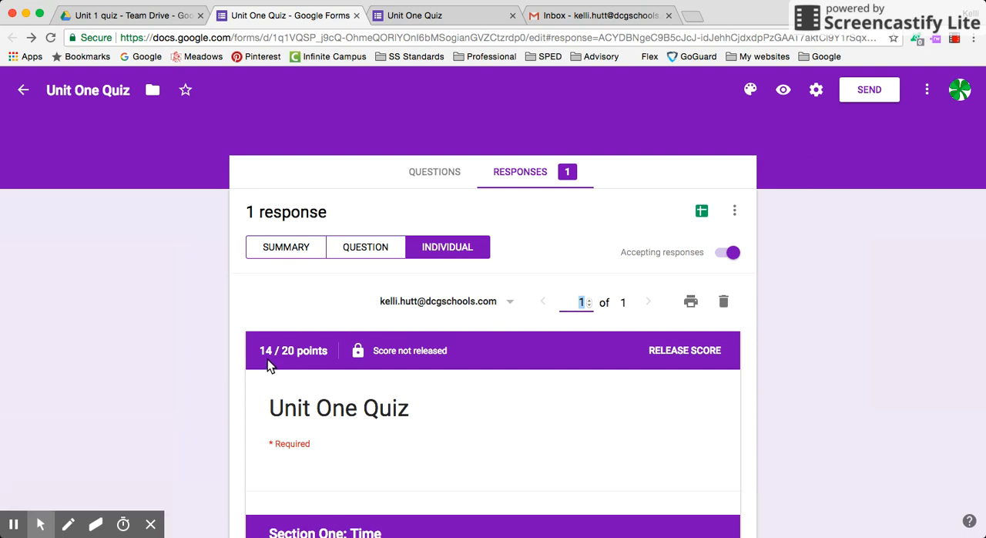
Step: Add the individual feedback "Remember the 12 (with no symbol) stands for 12 CE." to the 12 versus 416 BCE question and save the edits
scroll(736, 437, "down", 3)
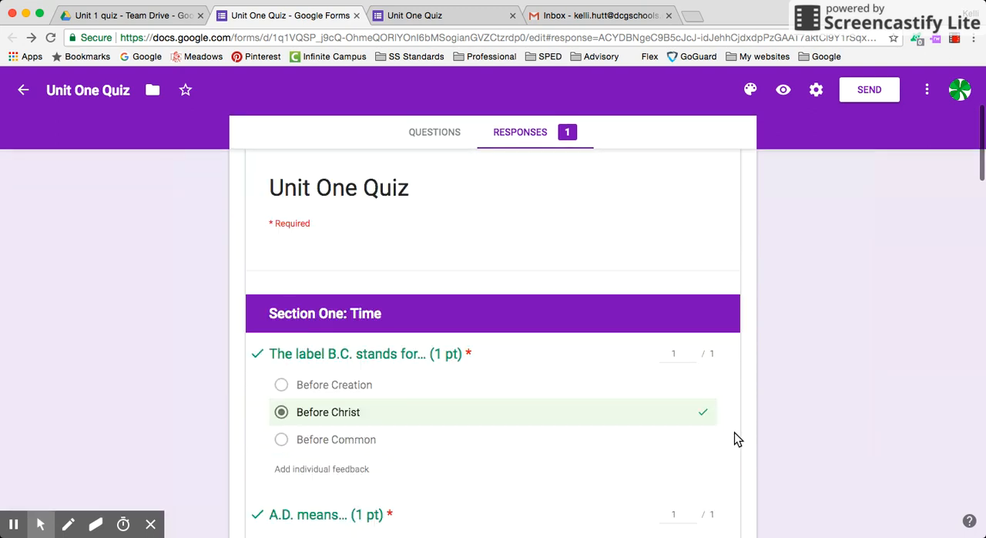
scroll(734, 432, "down", 3)
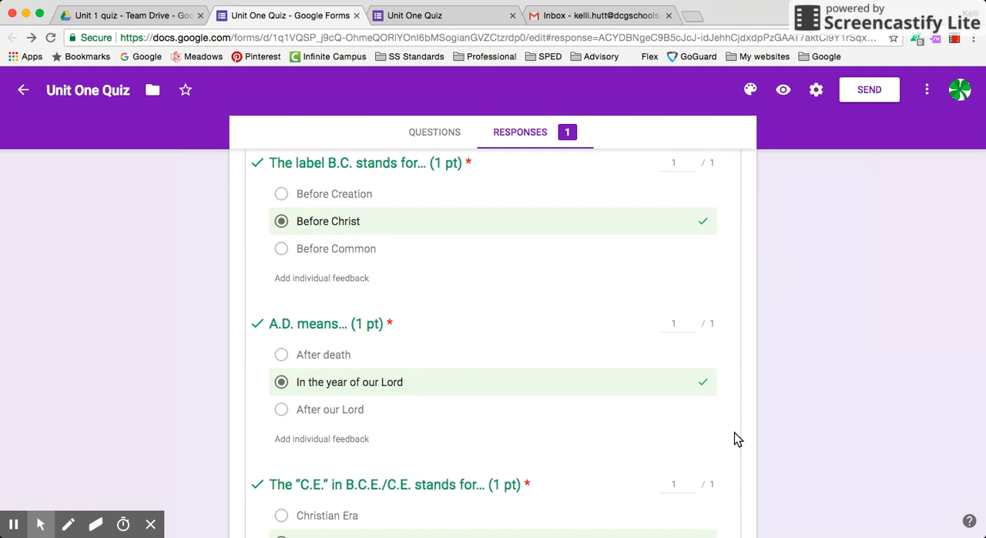
scroll(736, 438, "up", 3)
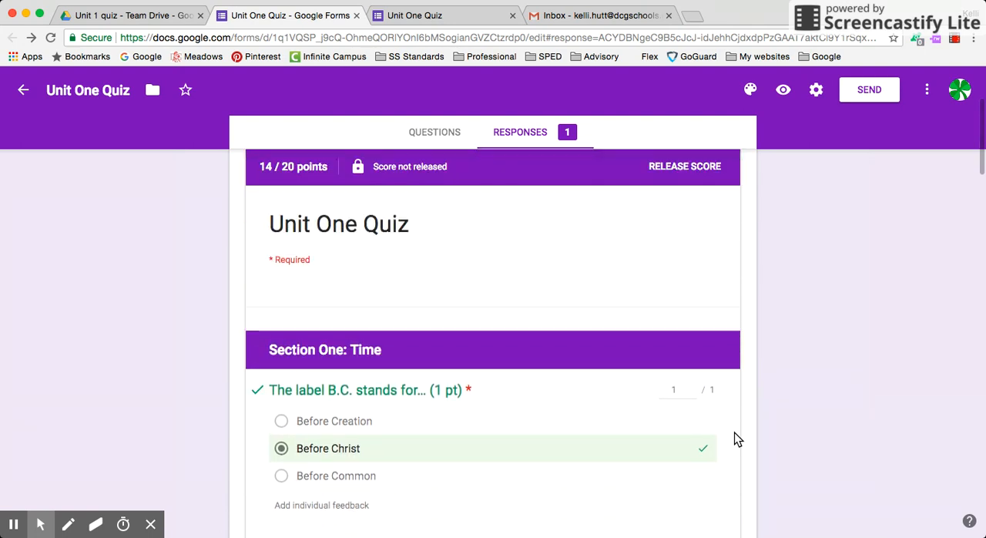
scroll(733, 432, "down", 10)
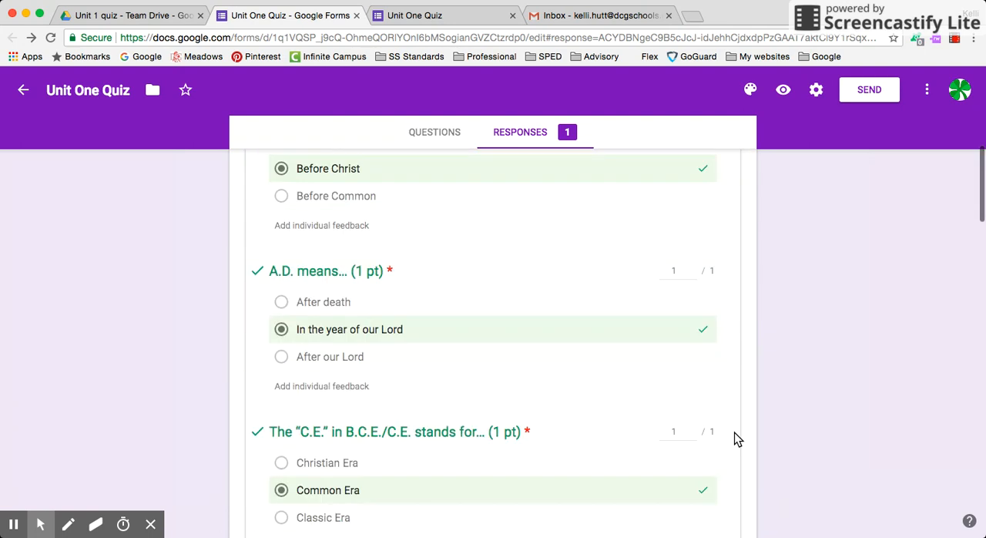
scroll(734, 432, "down", 8)
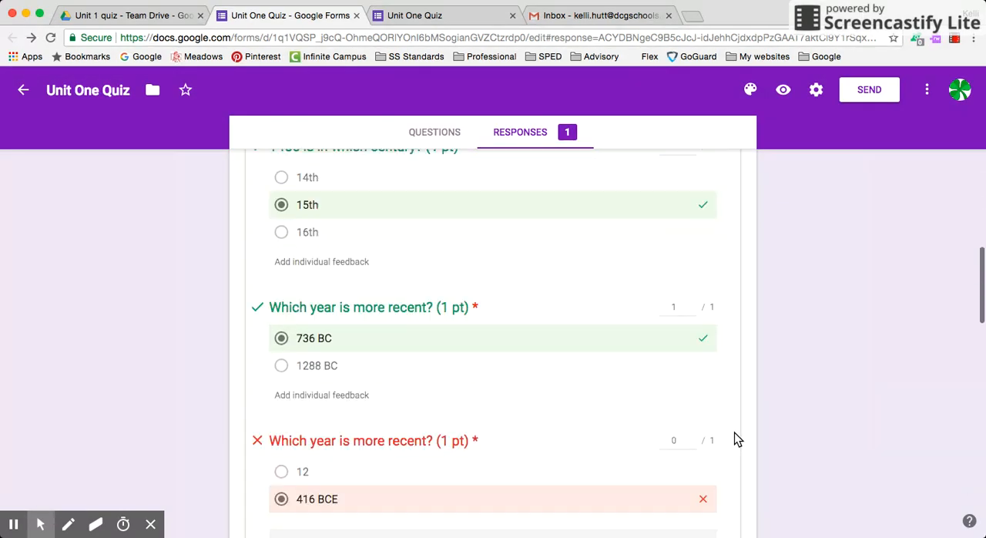
left_click(312, 406)
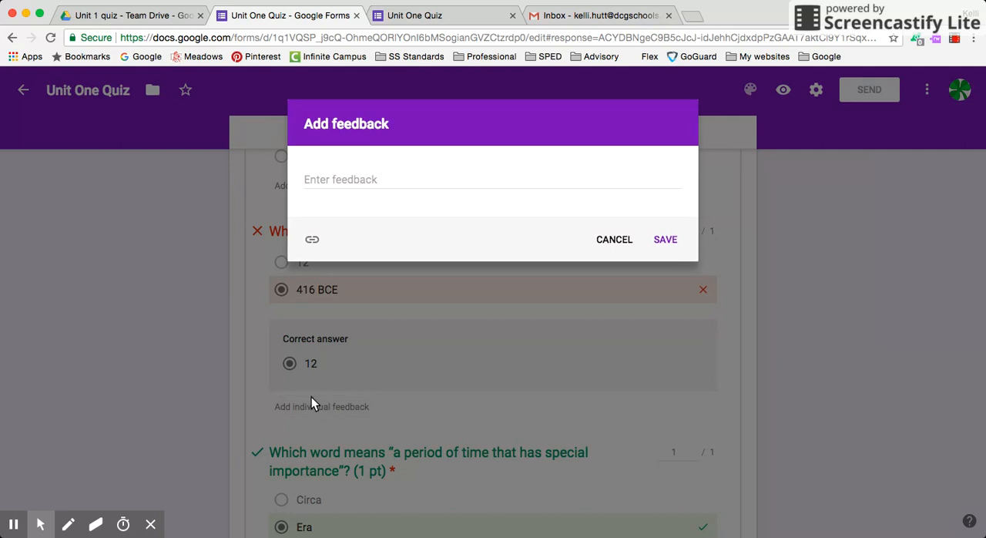
left_click(415, 178)
type("Rememb")
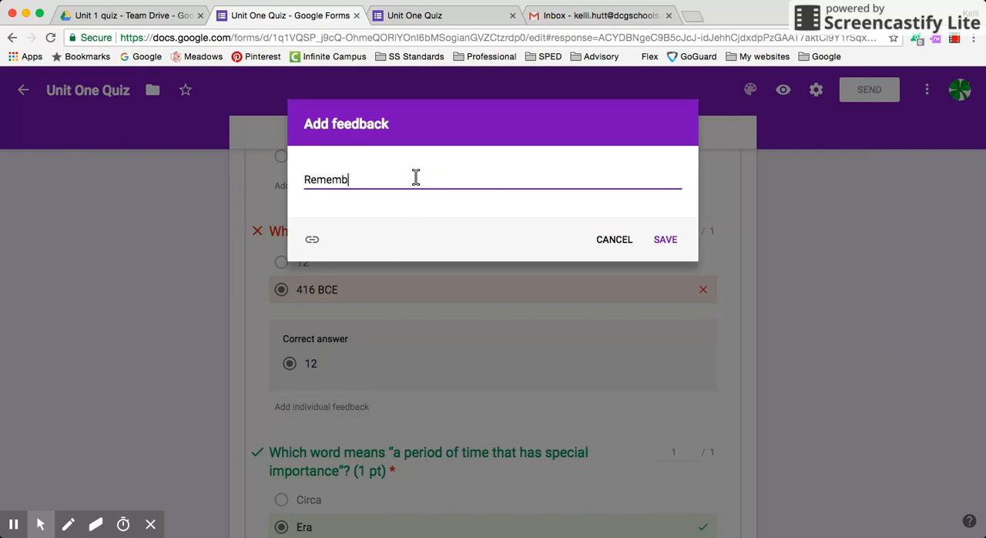
type("er the 12 (with no symbol) stands for ")
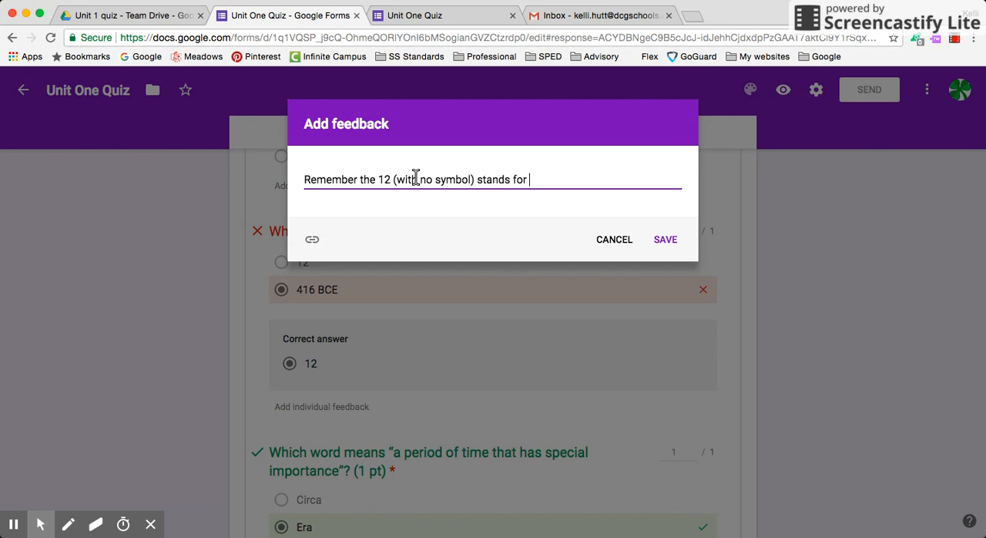
type("12 CE.")
left_click(672, 240)
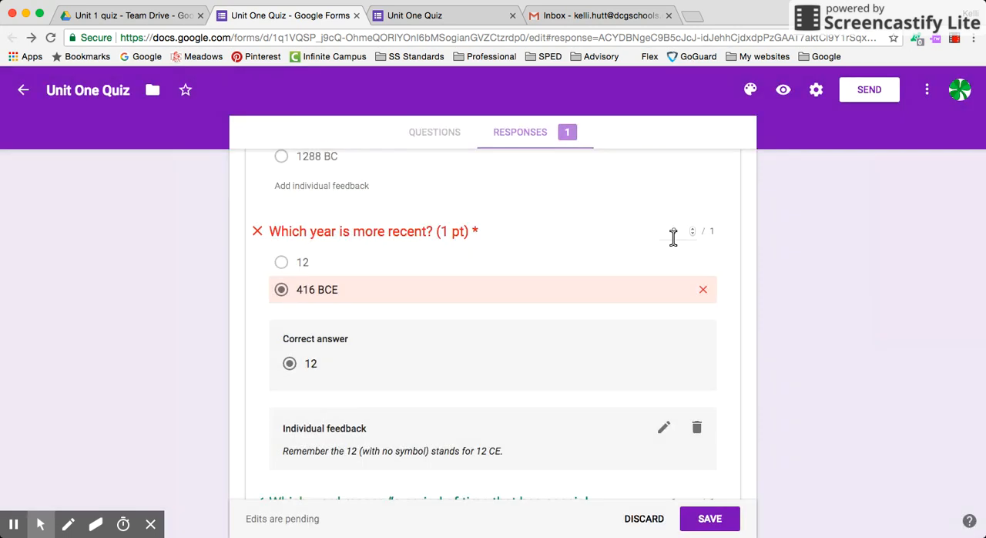
left_click(709, 520)
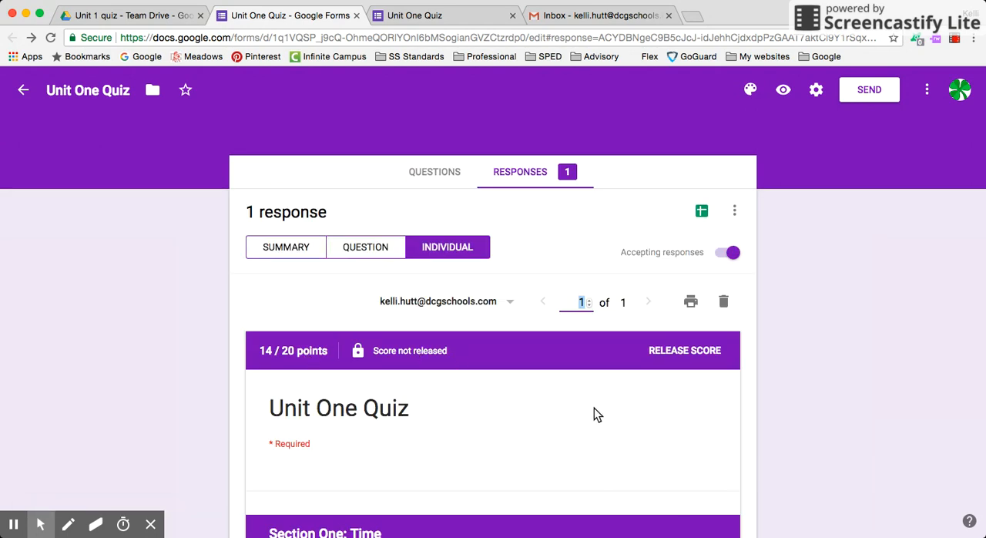
Step: Release the quiz score, sending the notification to the respondent's email without an optional message
left_click(698, 354)
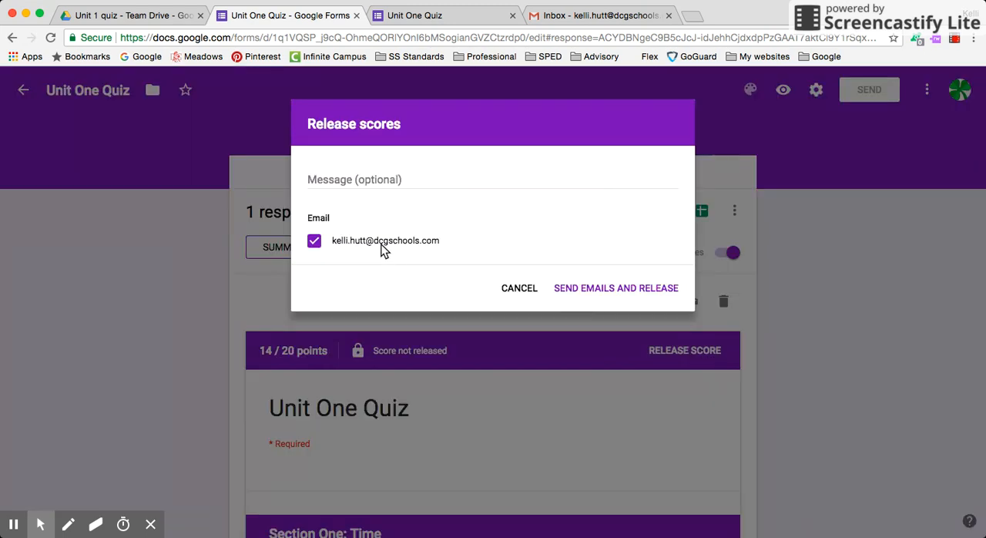
left_click(598, 289)
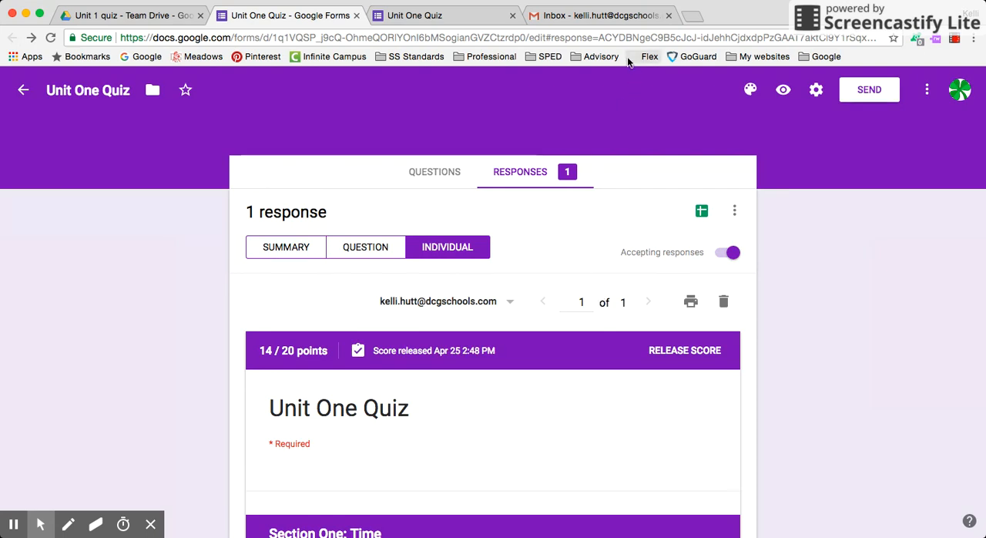
Step: Switch to the Gmail inbox, open the "Score released: Unit One Quiz" email and view the graded quiz from it
left_click(586, 16)
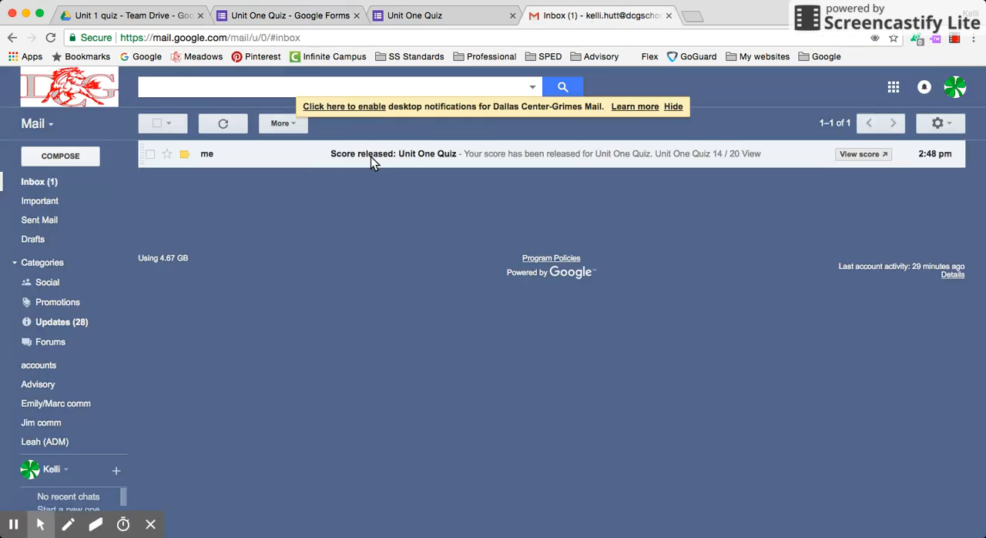
left_click(422, 157)
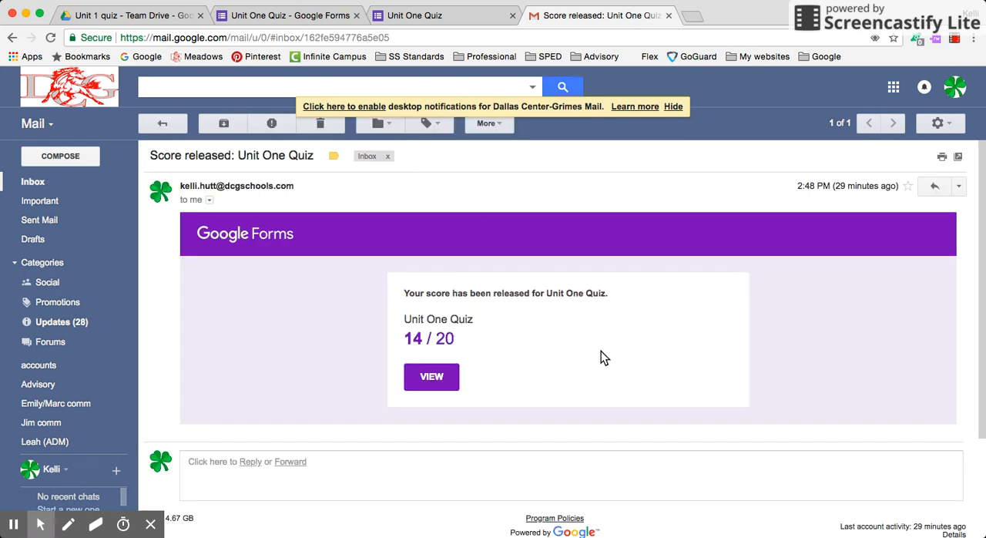
scroll(600, 351, "down", 1)
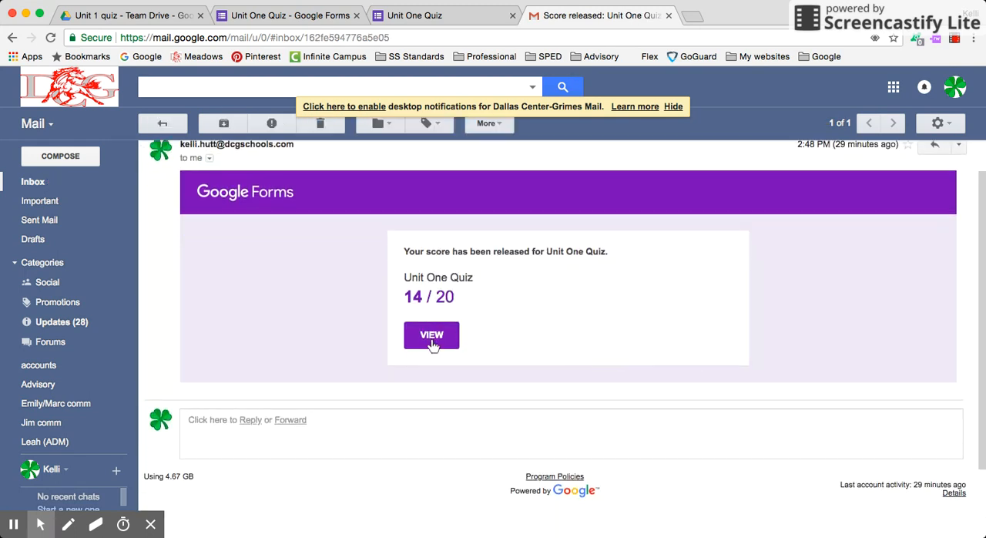
left_click(431, 336)
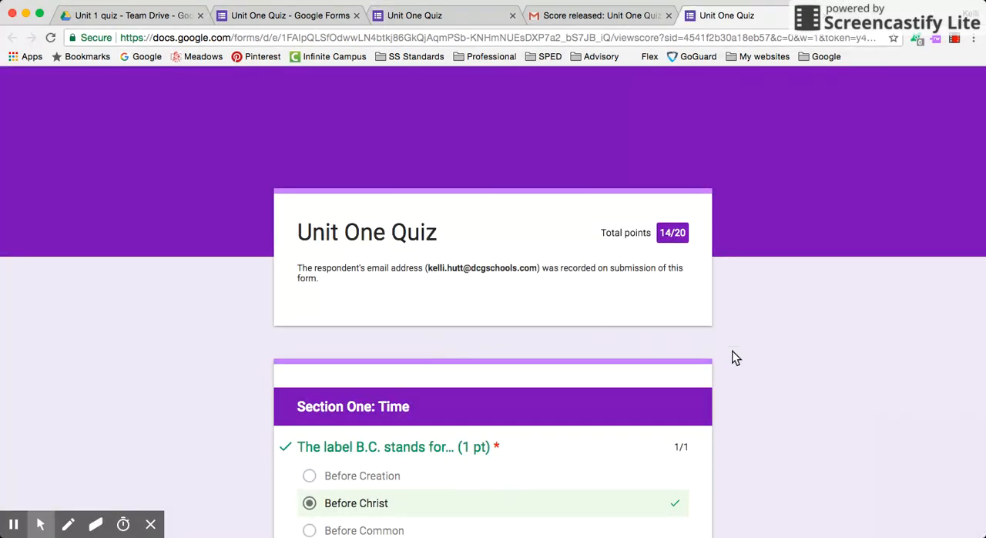
Step: Examine the respondent's view of the released quiz, including the points per question, correct answers, and individual and general feedback
scroll(736, 357, "down", 10)
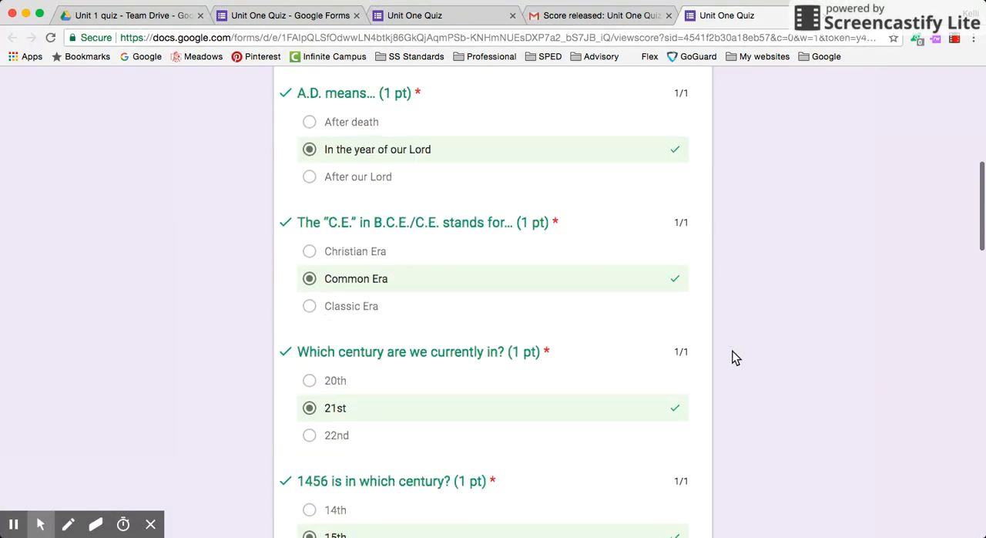
scroll(735, 358, "down", 9)
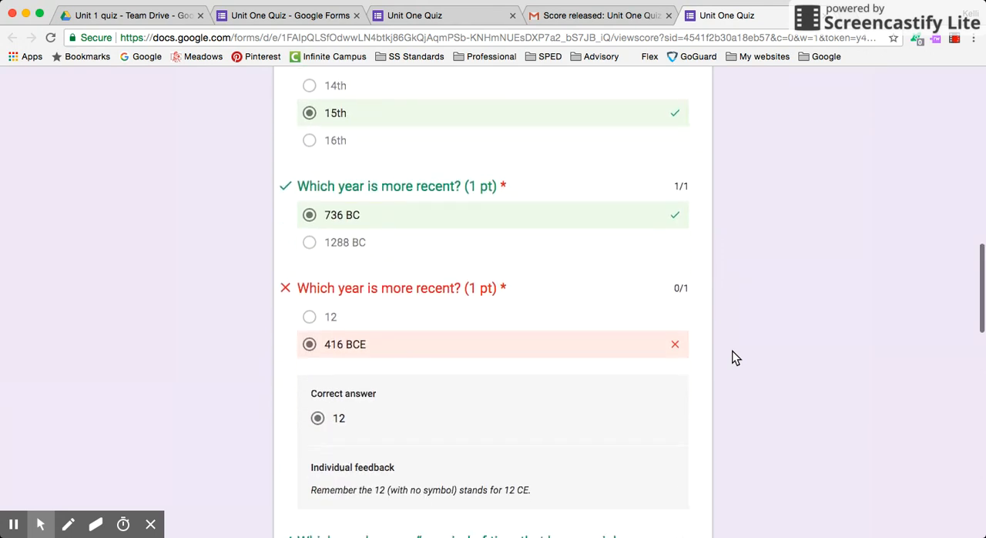
scroll(735, 357, "down", 15)
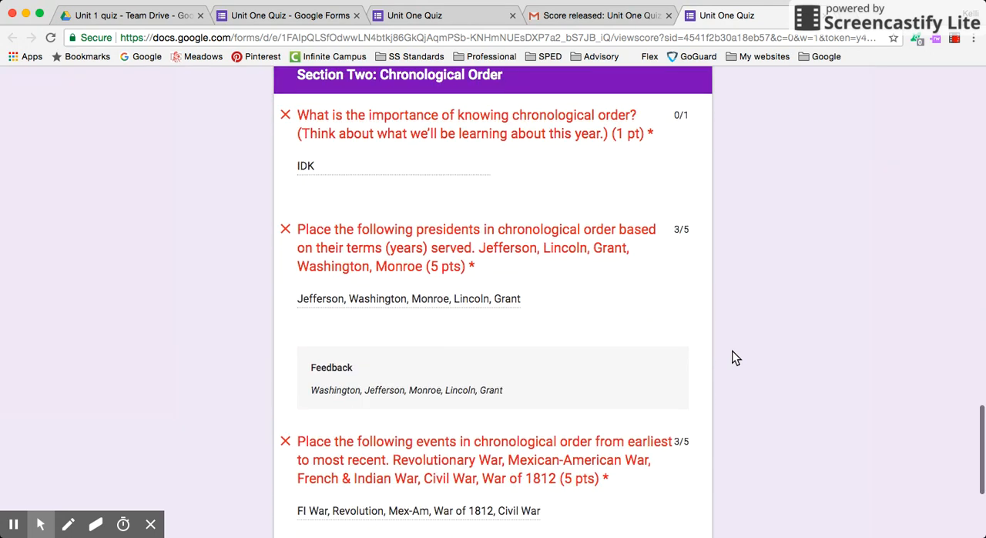
scroll(736, 357, "down", 1)
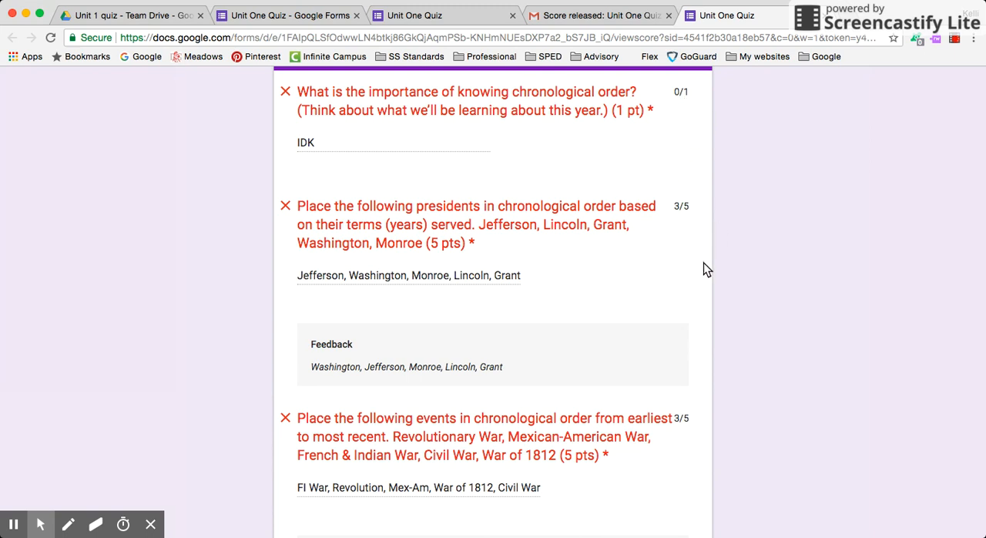
scroll(748, 303, "down", 1)
scroll(748, 304, "up", 1)
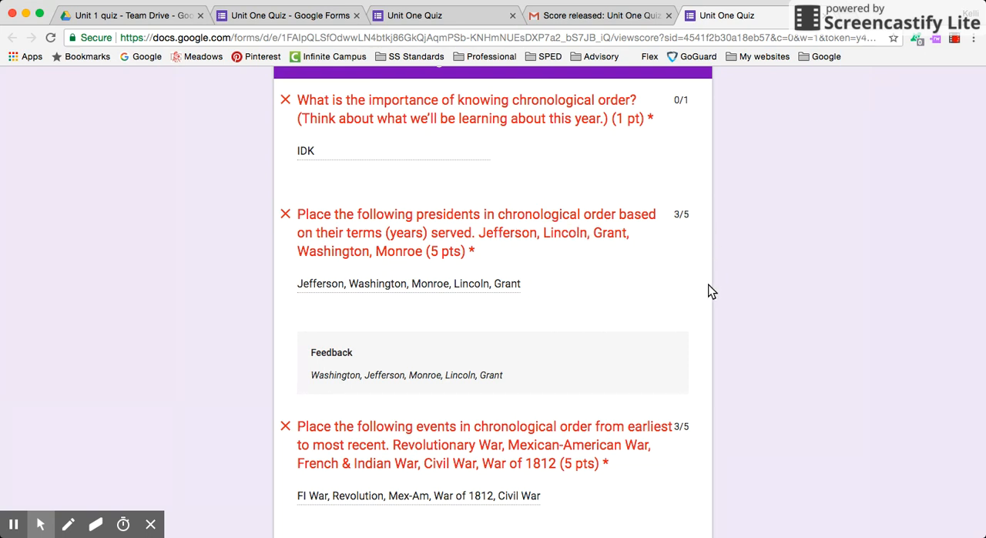
scroll(709, 281, "down", 3)
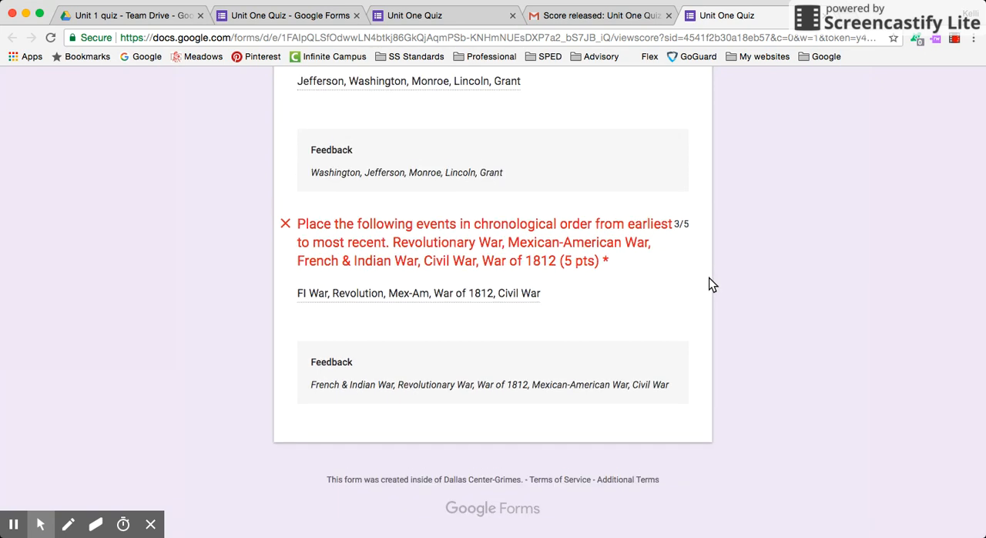
scroll(709, 279, "up", 20)
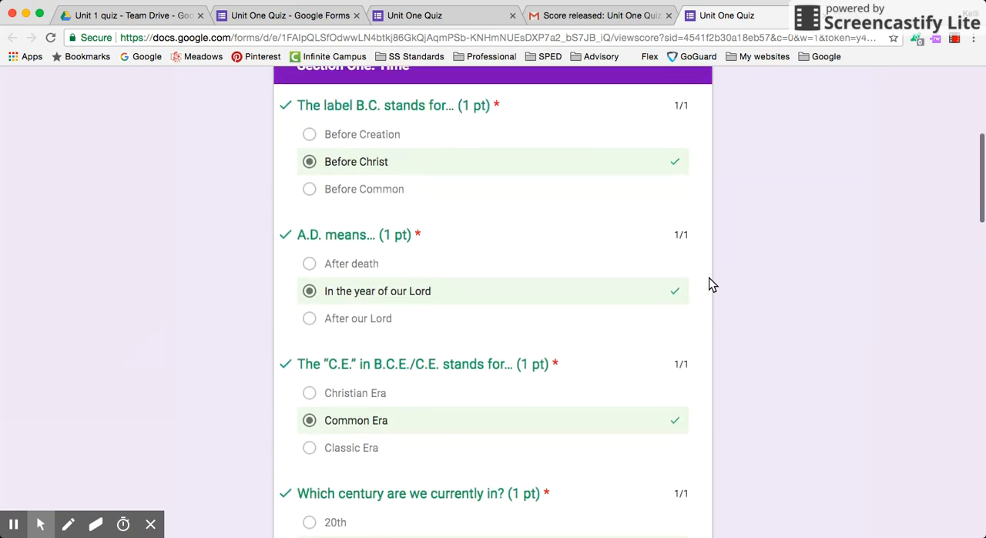
scroll(711, 285, "up", 1)
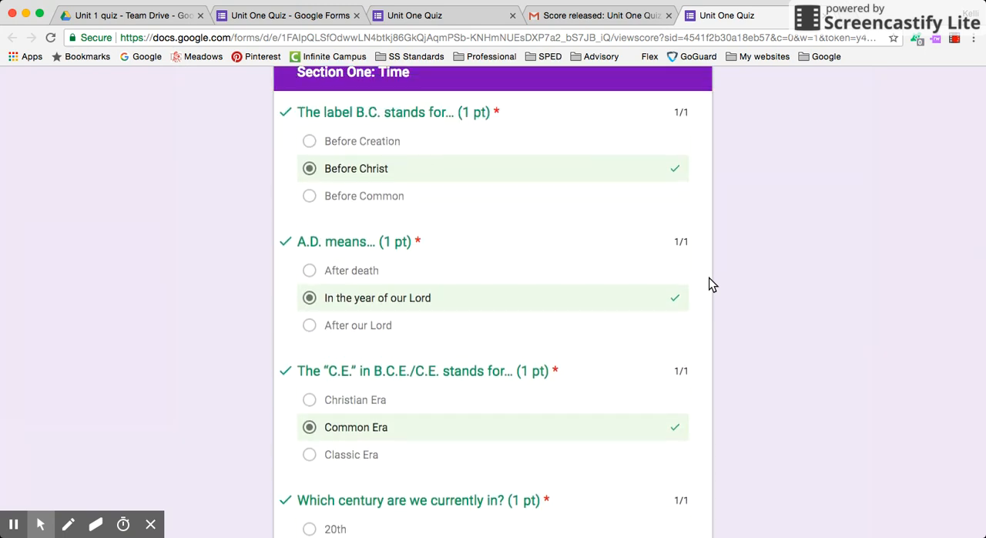